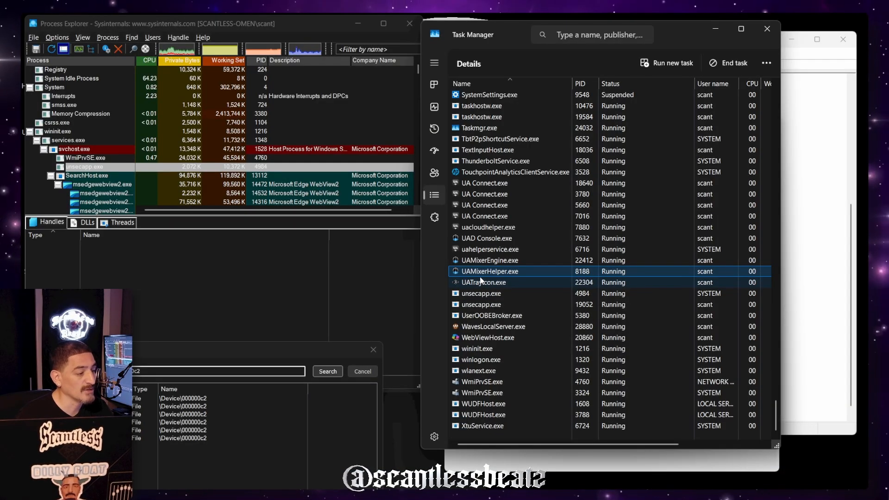
Find Task Manager through Windows search and show its detailed list of running processes.
left_click(492, 276)
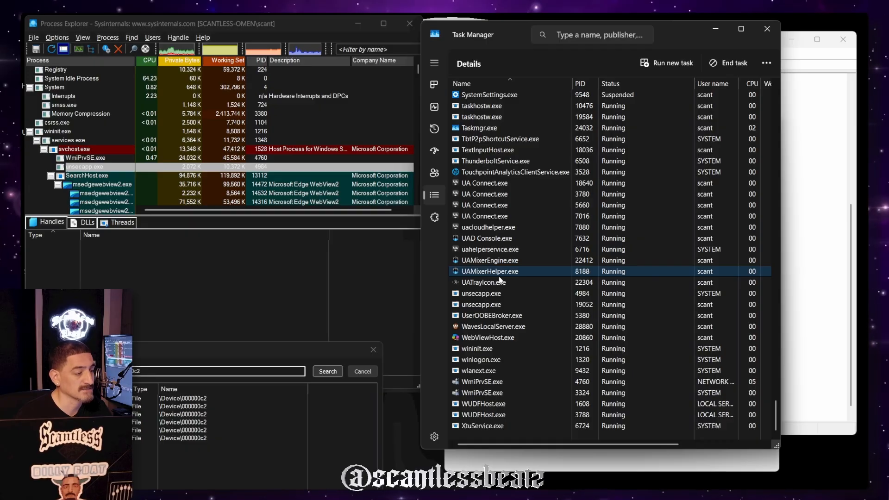
mouse_move(162, 467)
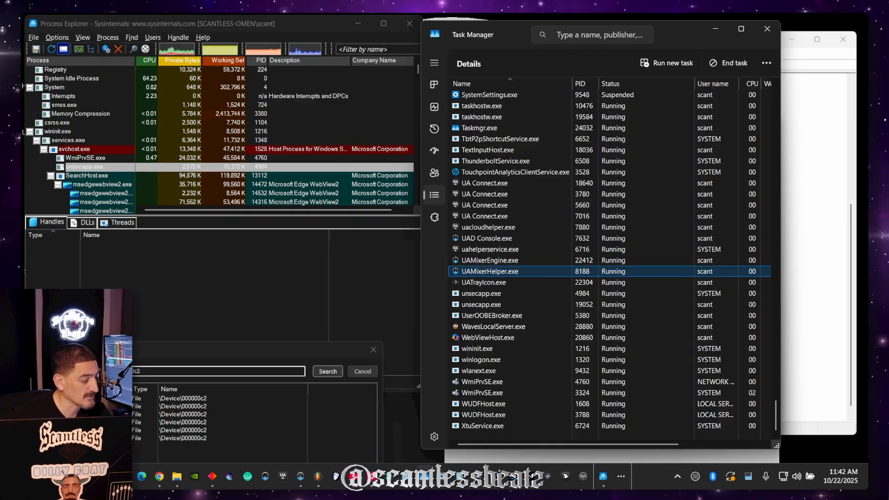
left_click(36, 476)
left_click(140, 81)
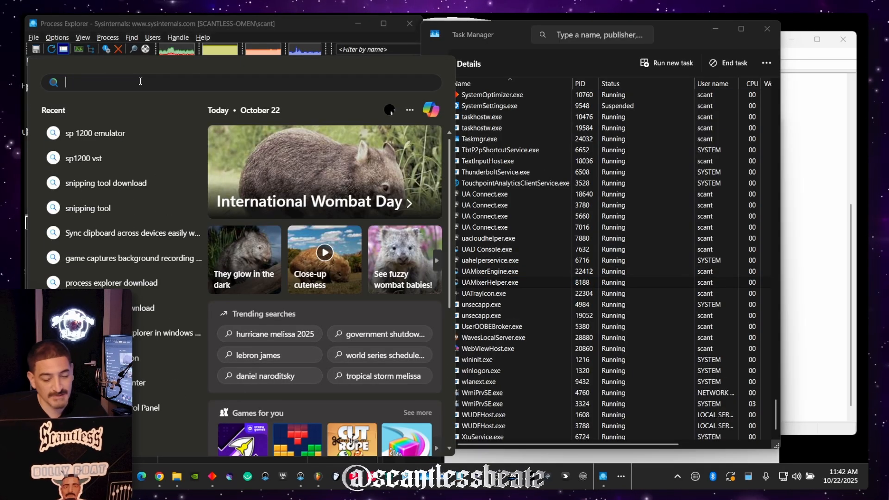
type("TASK")
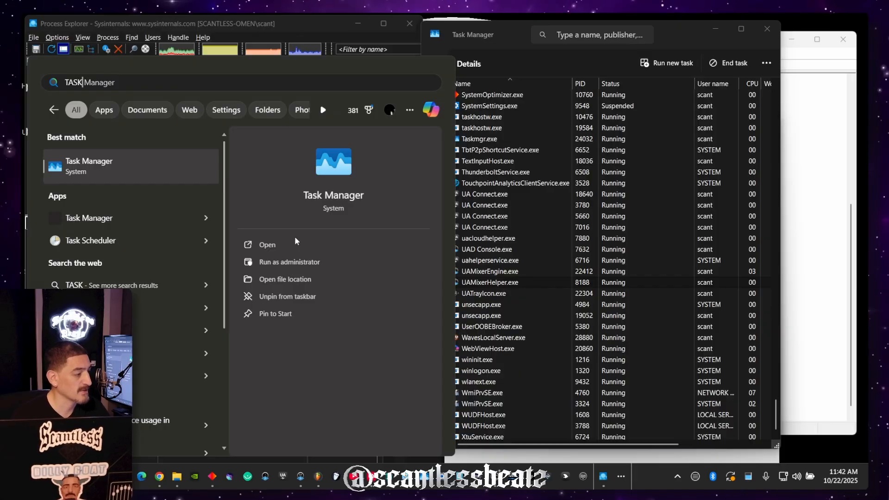
left_click_drag(668, 34, 658, 26)
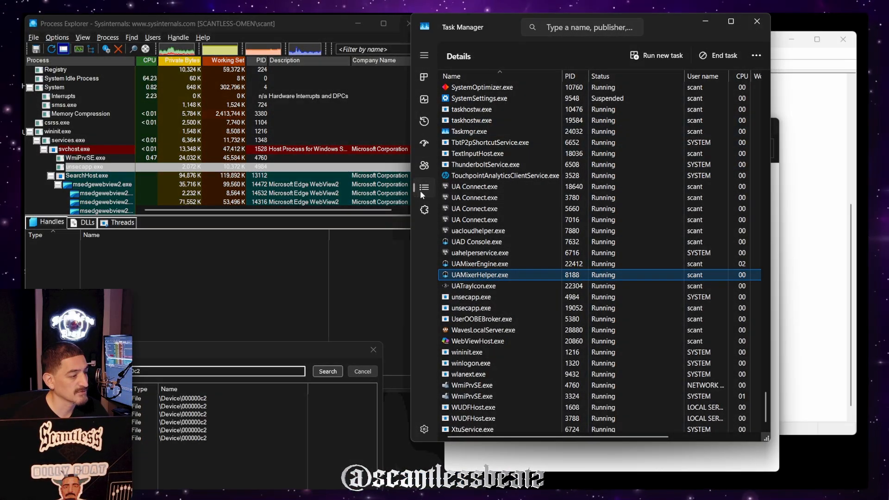
left_click(425, 192)
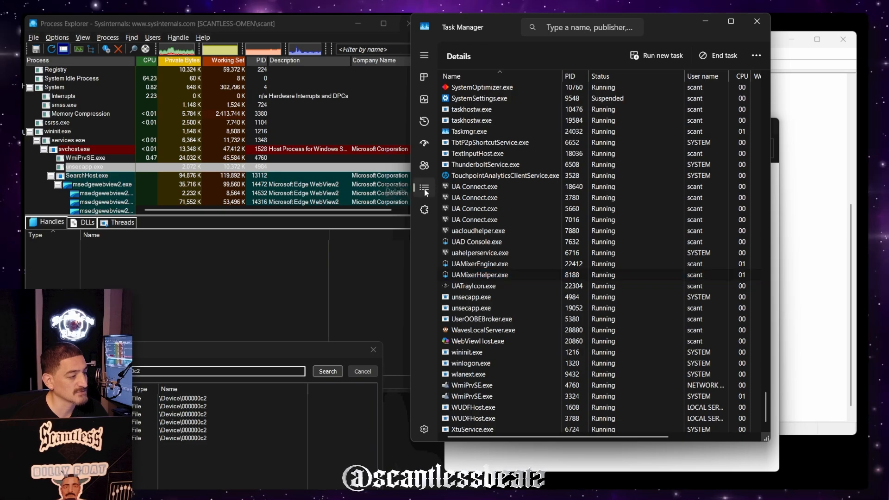
End the UAMixerHelper.exe process and move the Task Manager window aside.
scroll(483, 153, "up", 20)
scroll(474, 127, "down", 20)
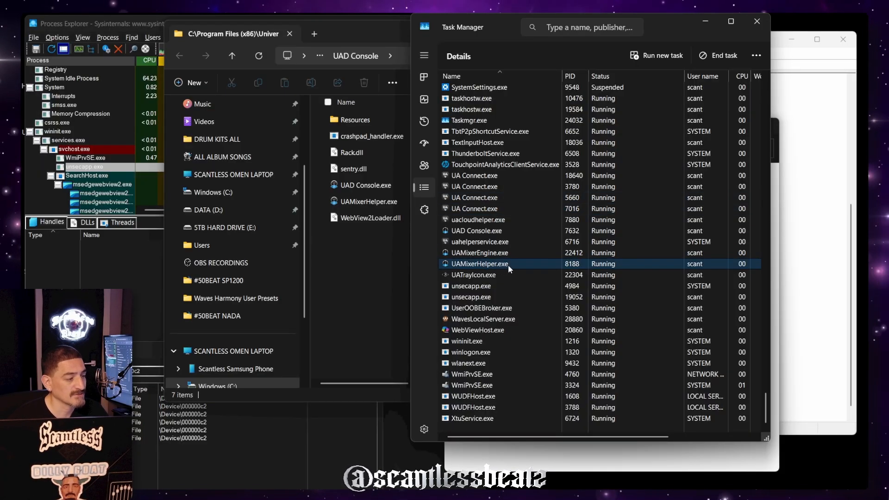
right_click(508, 265)
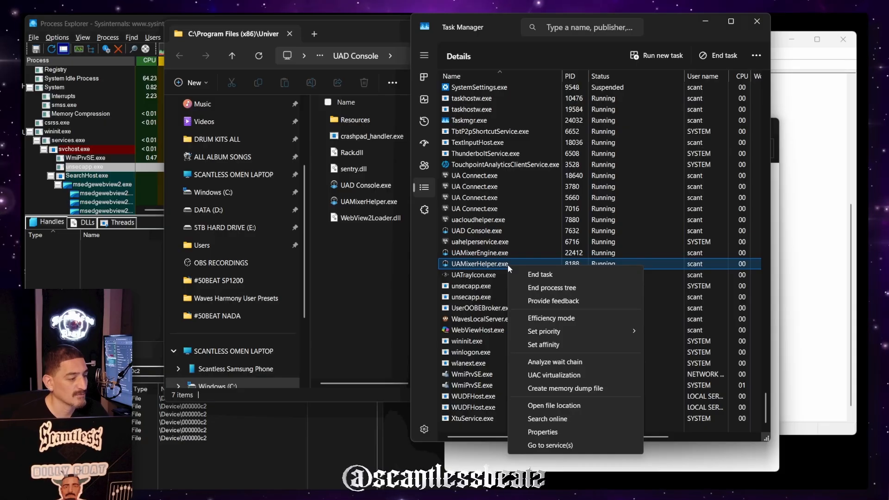
left_click(537, 276)
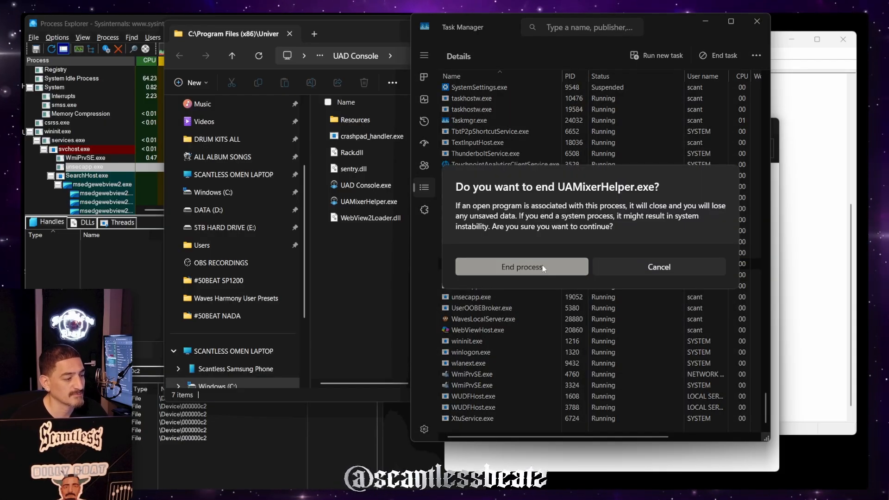
left_click(543, 267)
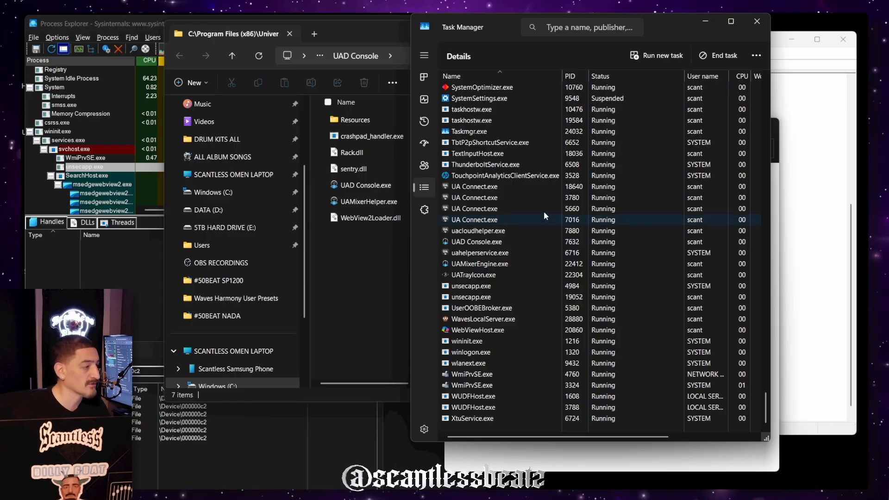
left_click_drag(674, 29, 713, 39)
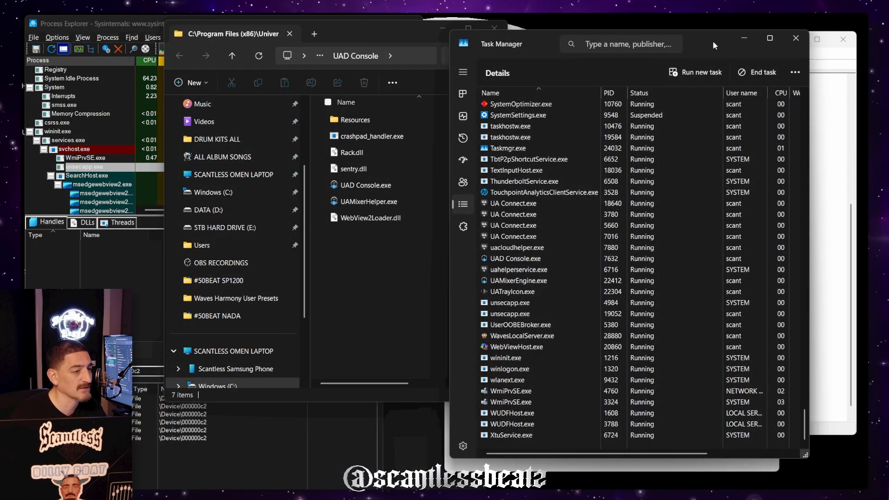
Switch to Control Panel and search it for "D" to locate Device Manager, then minimize Control Panel.
left_click(412, 37)
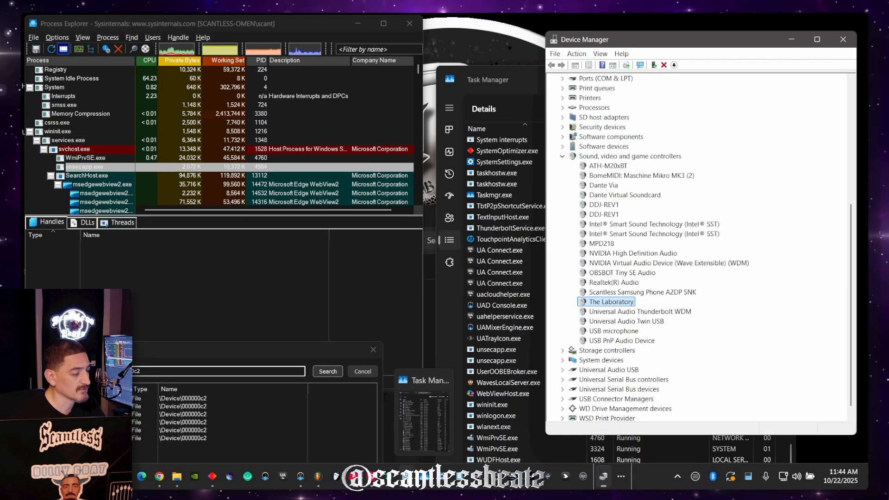
mouse_move(407, 476)
left_click(411, 394)
key("super")
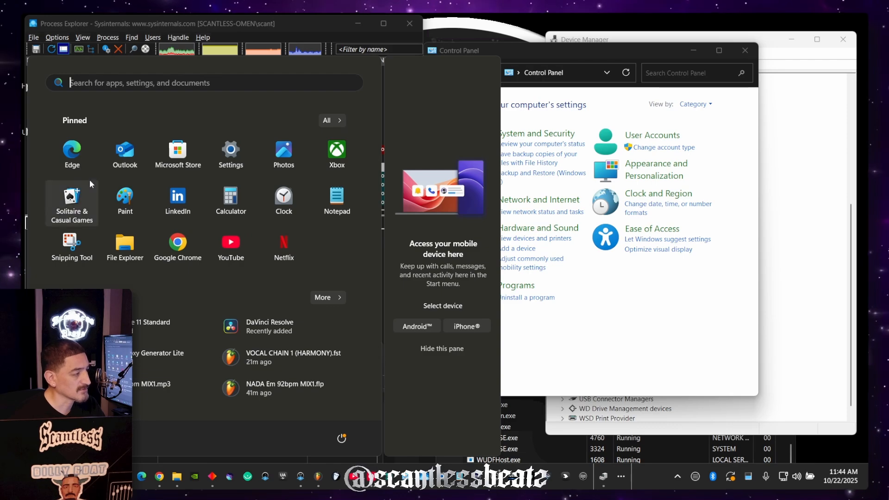
left_click(128, 88)
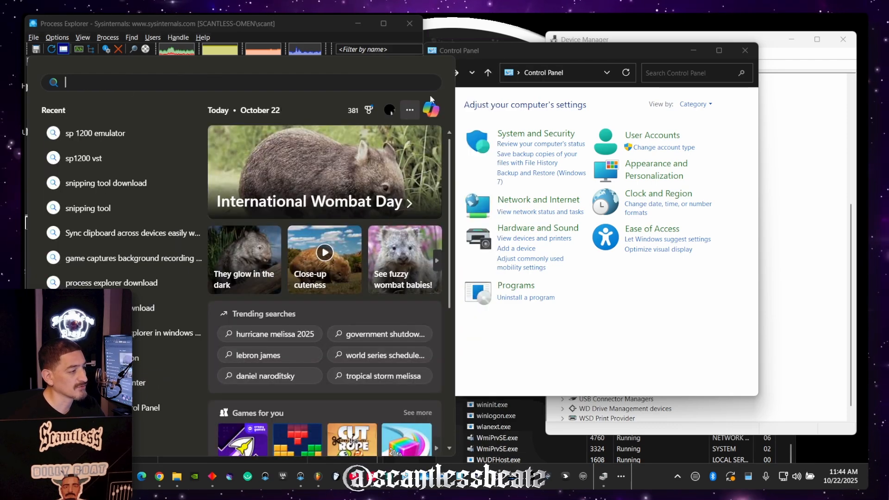
left_click_drag(524, 47, 518, 25)
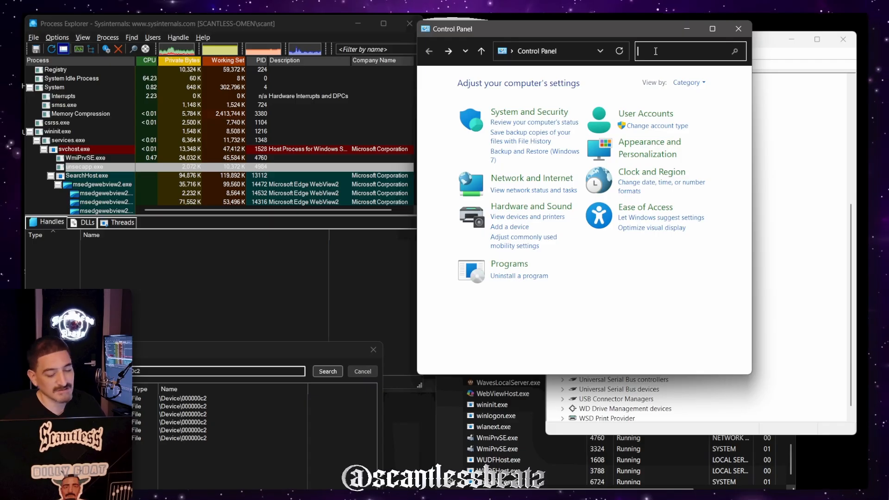
type("D")
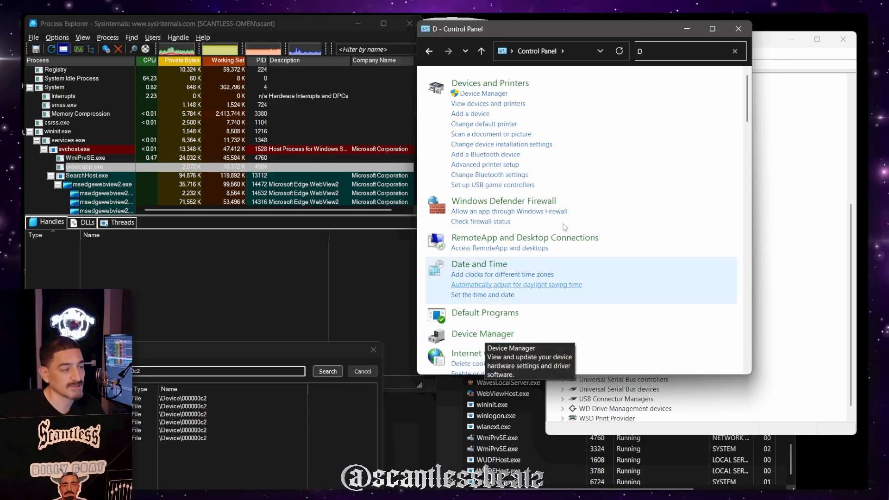
left_click(687, 28)
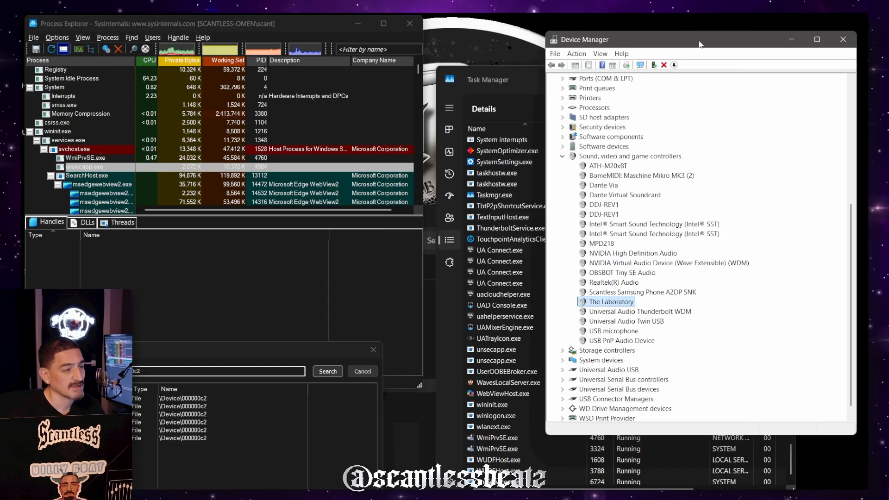
In Device Manager, select the device The Laboratory under Sound, video and game controllers.
left_click_drag(699, 41, 680, 25)
scroll(602, 153, "up", 2)
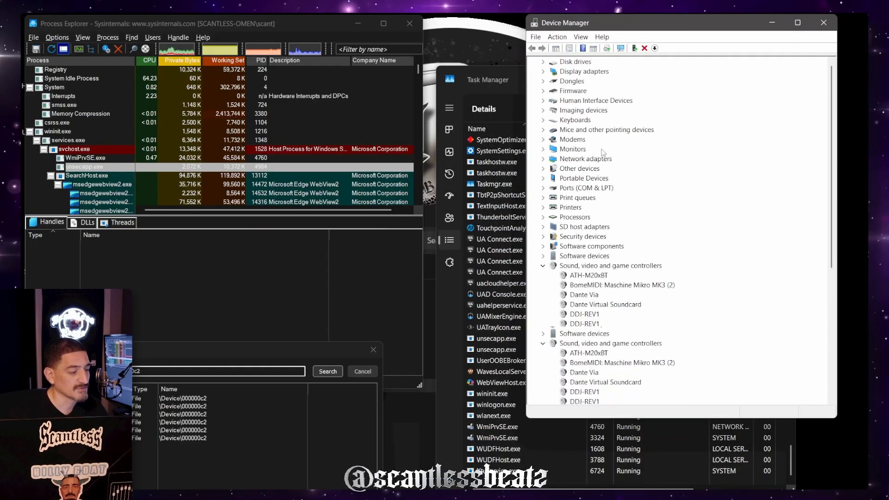
left_click(589, 189)
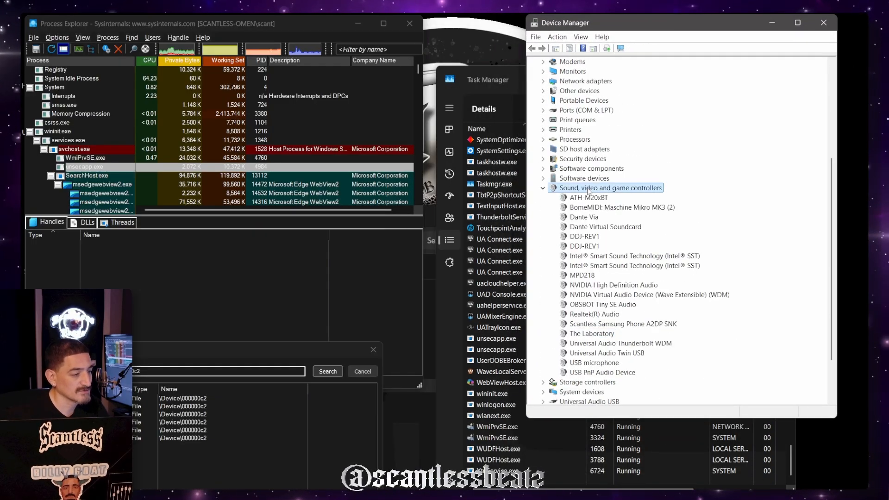
scroll(603, 234, "down", 2)
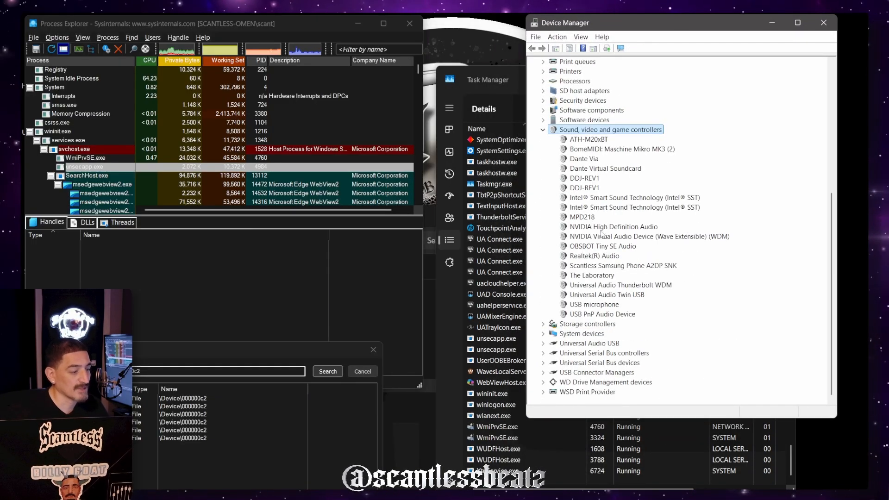
left_click(610, 278)
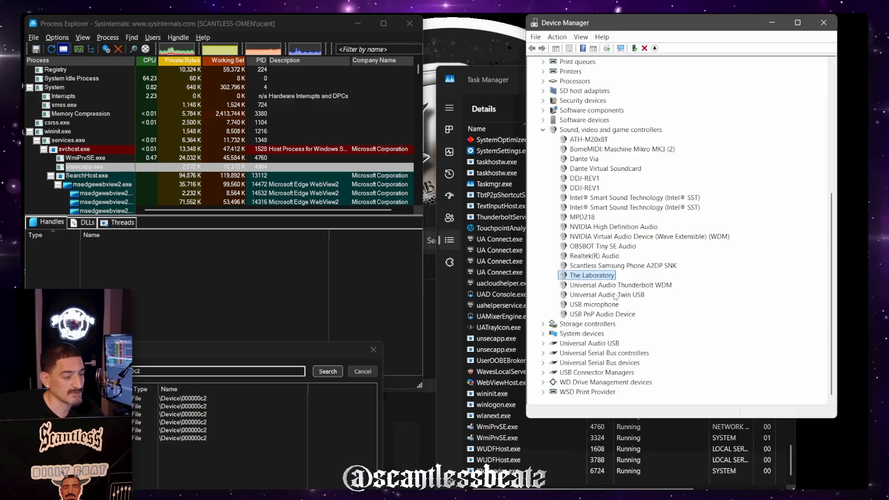
Open The Laboratory's detailed properties and copy the value of its Physical Device Object name.
right_click(589, 278)
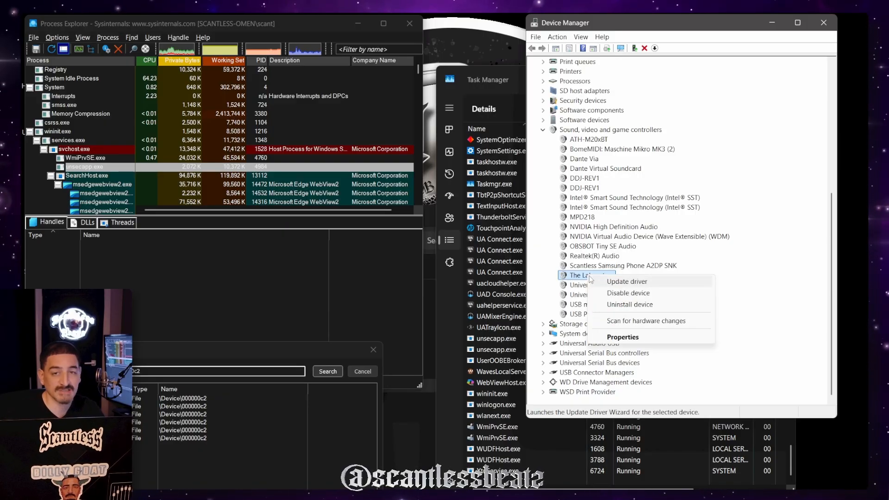
left_click(623, 338)
left_click(587, 86)
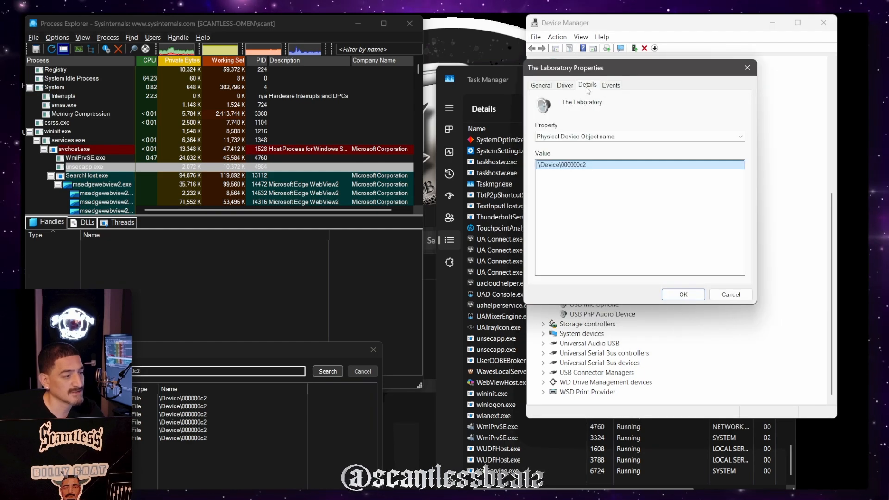
left_click(594, 136)
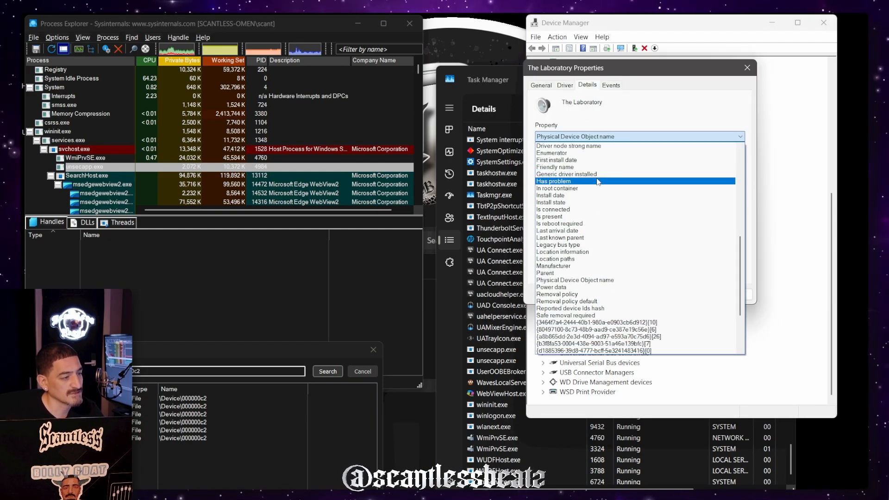
left_click(630, 138)
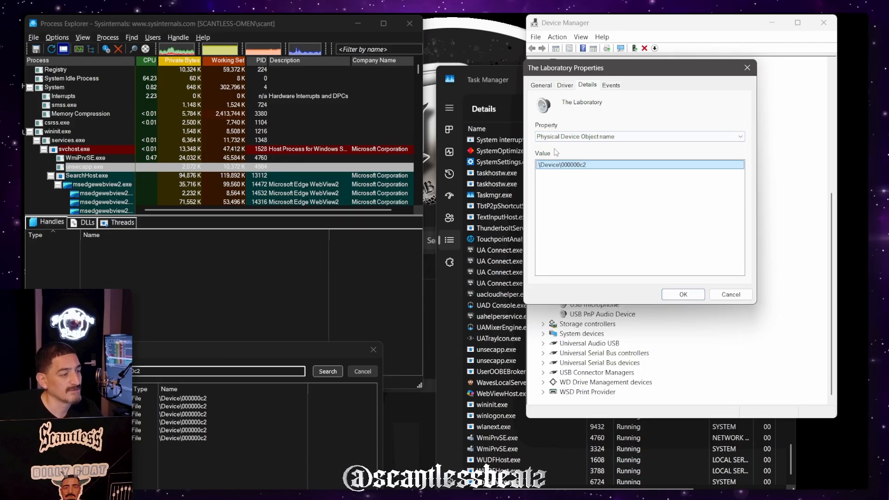
right_click(587, 167)
left_click(614, 172)
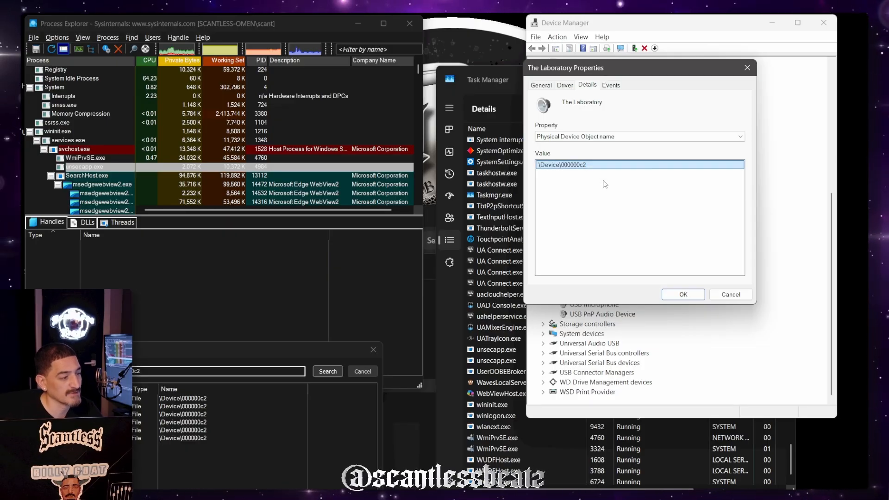
Switch to Process Explorer, bring up its handle or DLL search for \Device\000000c2, and enlarge the search window.
left_click_drag(309, 33, 325, 31)
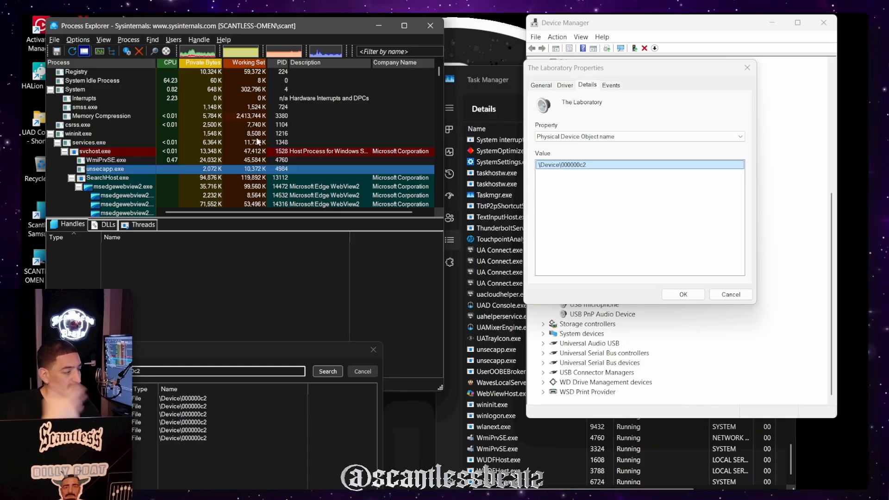
left_click_drag(309, 30, 512, 18)
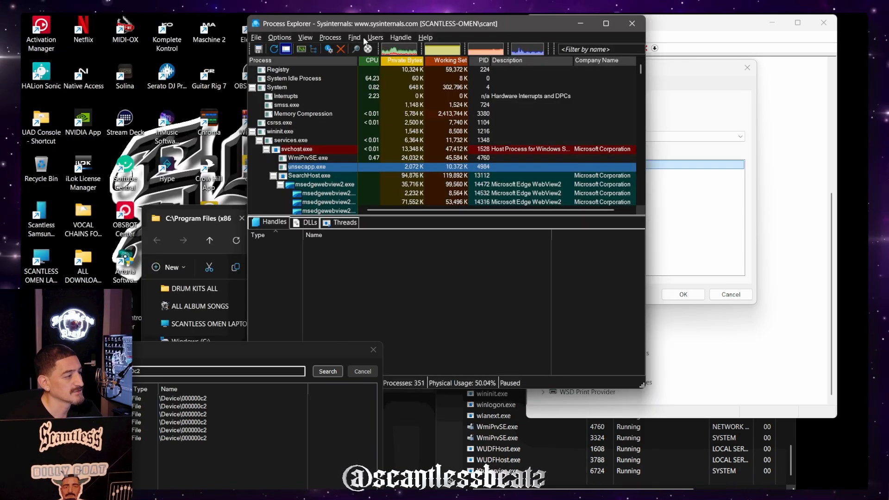
left_click(354, 39)
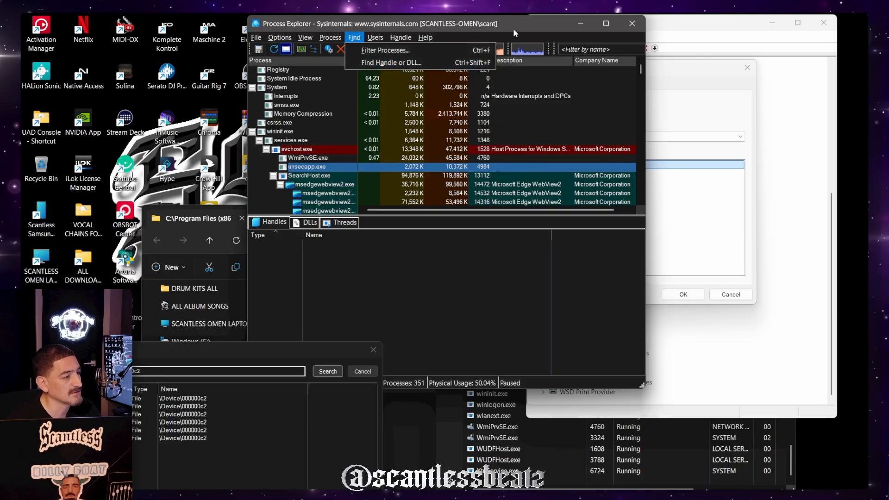
left_click(398, 63)
left_click_drag(220, 346, 583, 46)
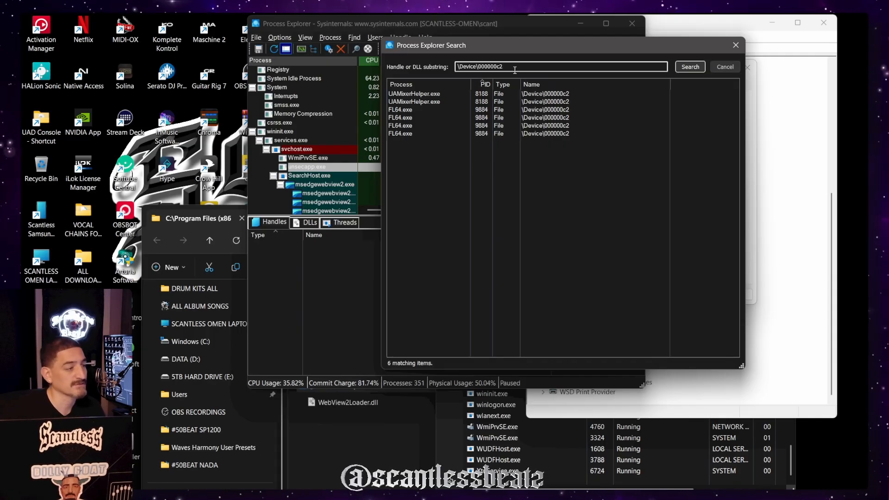
left_click_drag(523, 46, 526, 44)
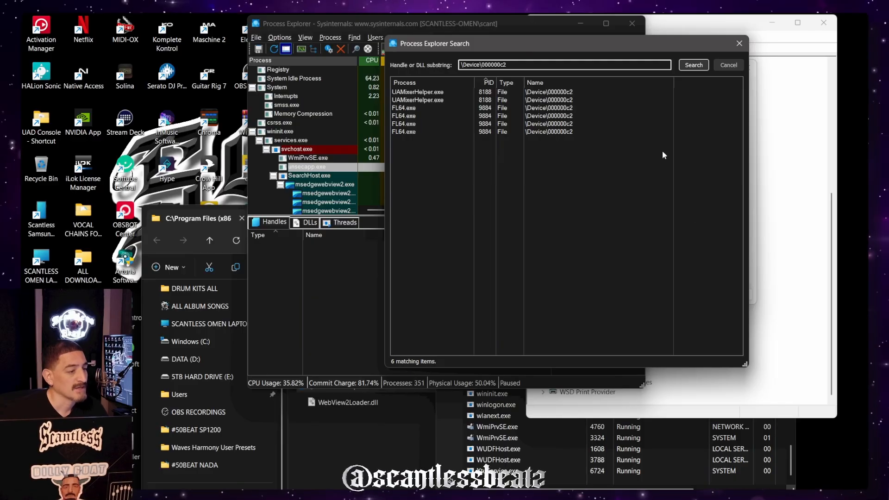
left_click_drag(746, 365, 763, 410)
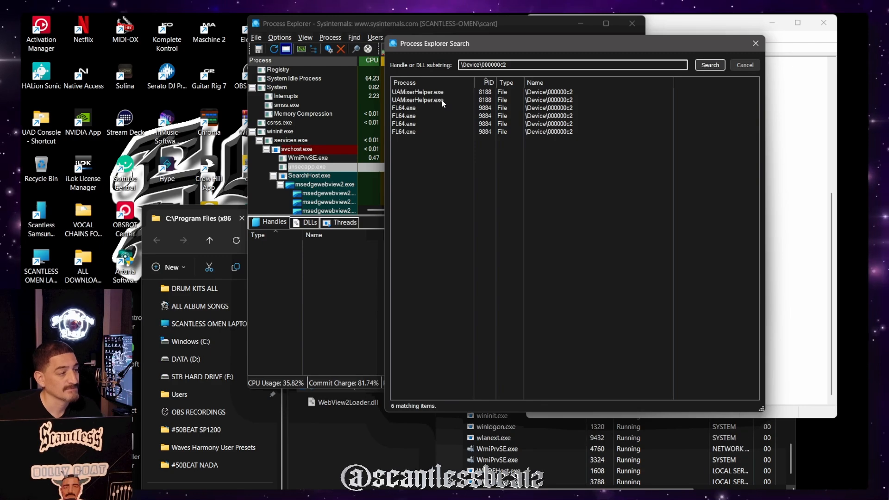
Go through the FL64.exe matches in the search results to inspect their \Device\000000c2 handles.
left_click(407, 108)
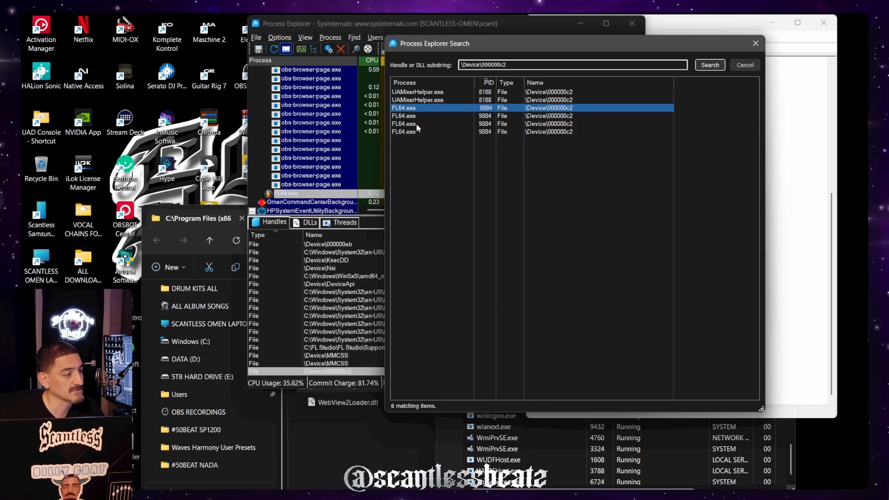
key("Down")
key("Down")
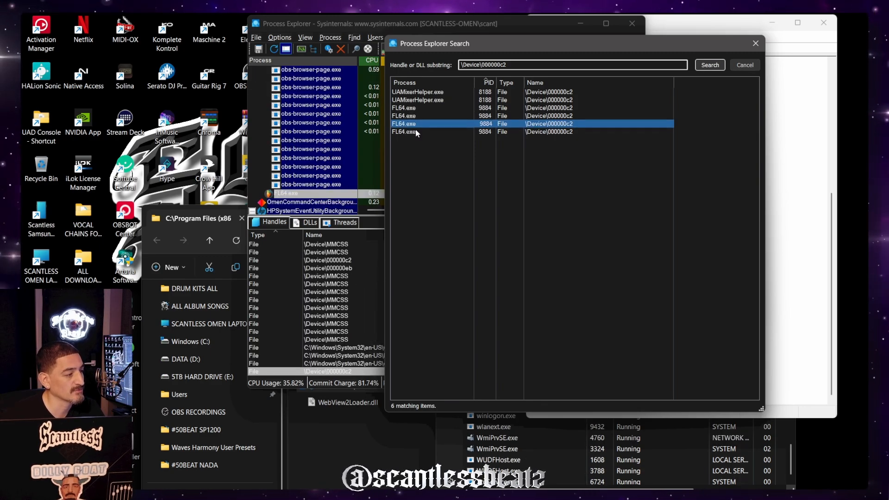
left_click(417, 131)
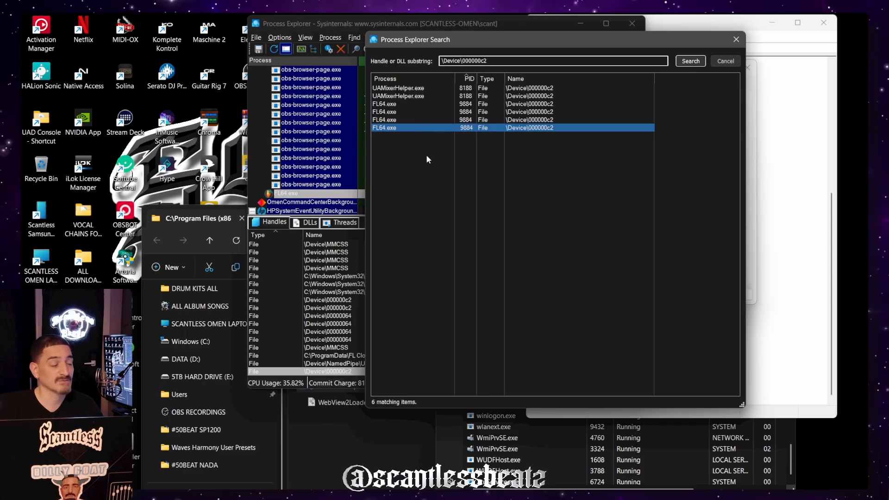
Switch to FL Studio and check The Laboratory in the MIDI settings' input list, then return to Process Explorer.
mouse_move(319, 479)
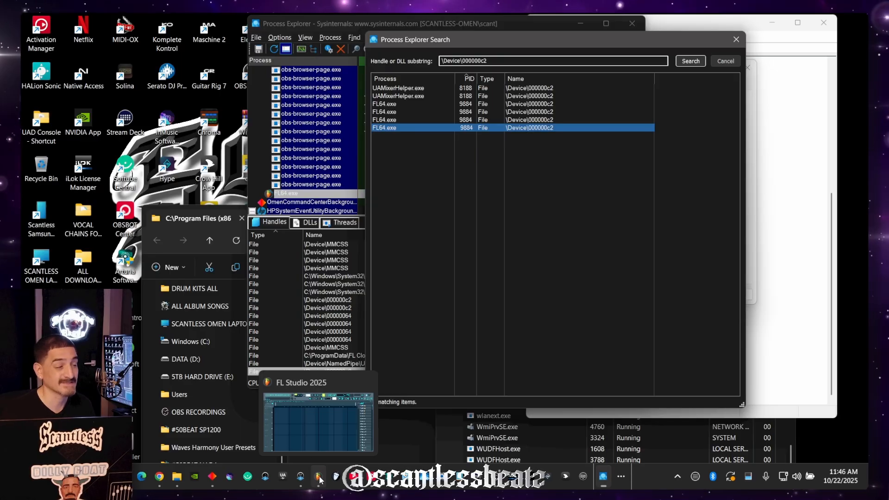
left_click(305, 425)
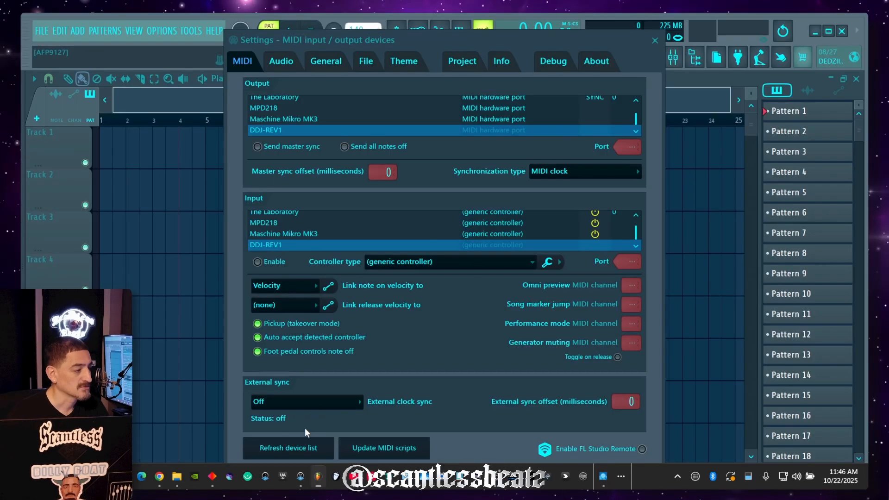
left_click(296, 214)
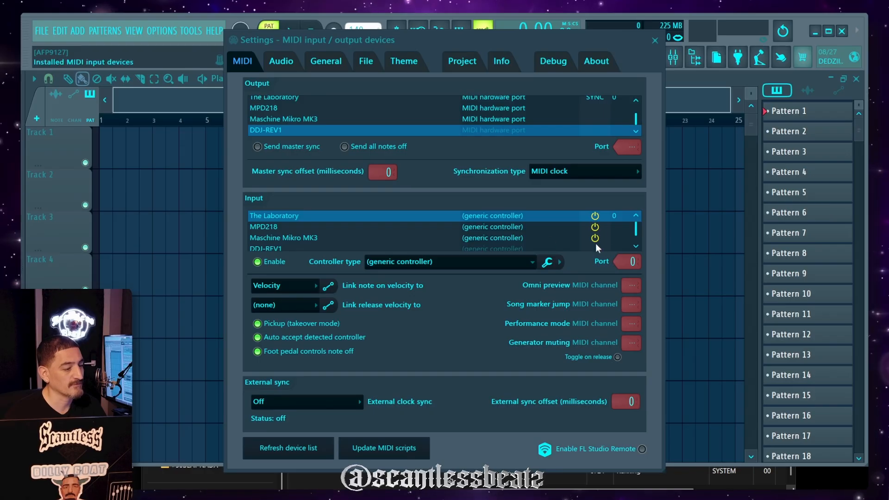
left_click(512, 247)
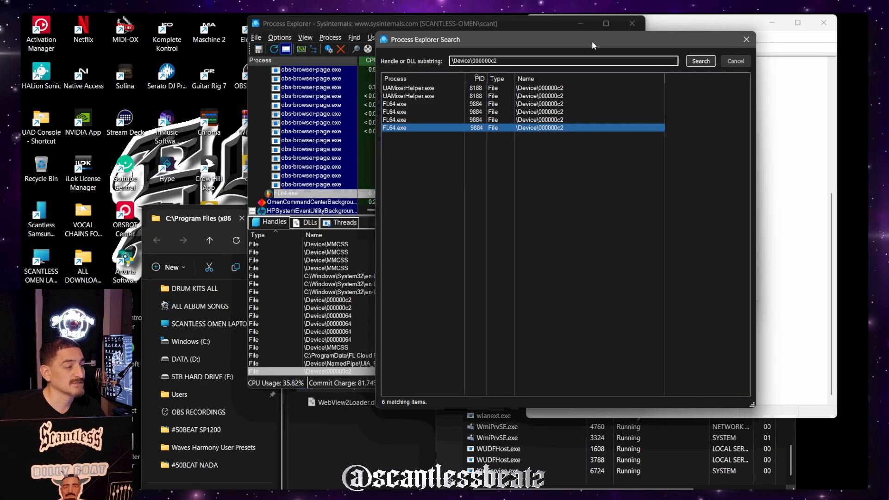
Select the second UAMixerHelper.exe match in the Process Explorer search, and arrange Task Manager and the UAD Console folder side by side.
left_click_drag(593, 42, 503, 56)
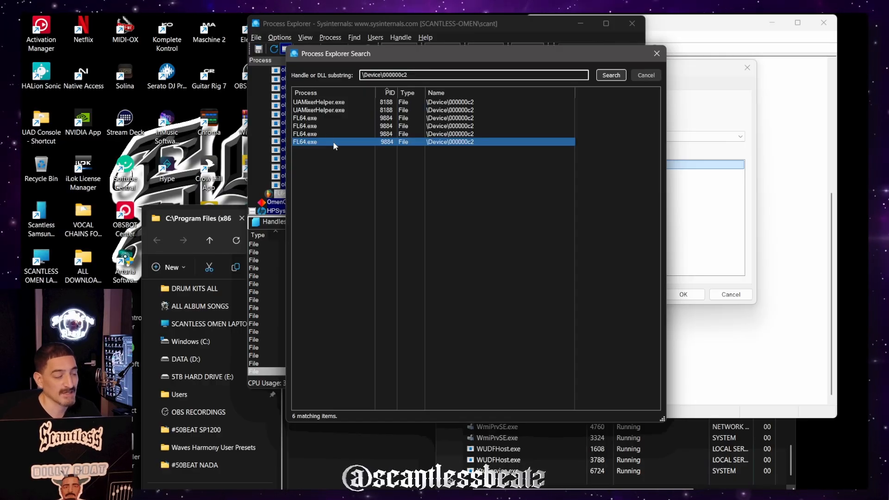
left_click(341, 113)
left_click(555, 461)
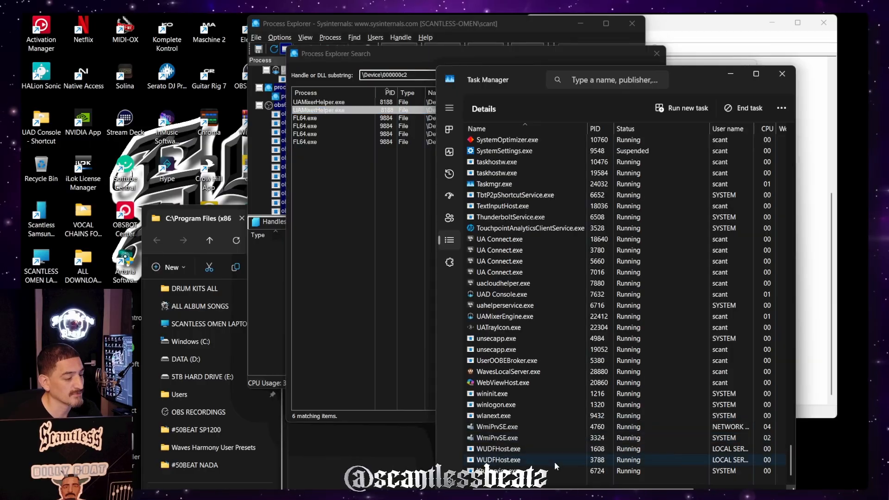
left_click_drag(528, 74, 556, 27)
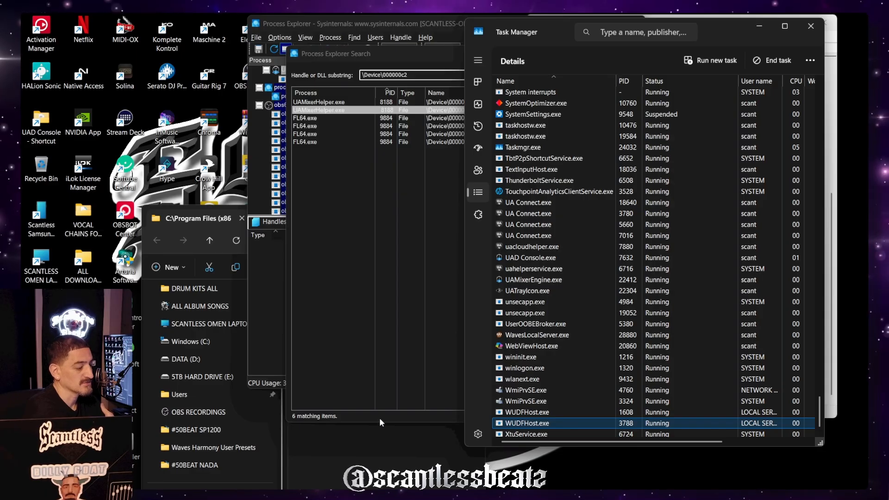
left_click(368, 438)
left_click_drag(392, 217, 358, 53)
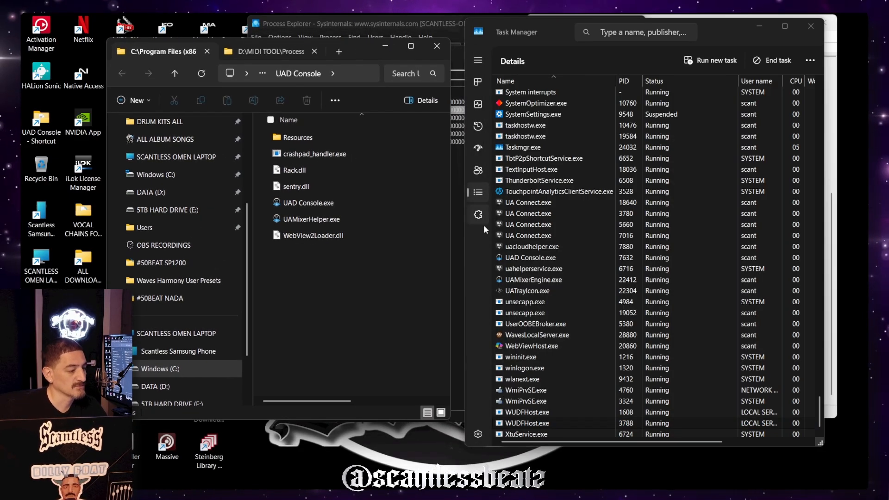
Open the file location of the UAMixerEngine.exe process from Task Manager to inspect it, and dismiss that folder window.
left_click(556, 281)
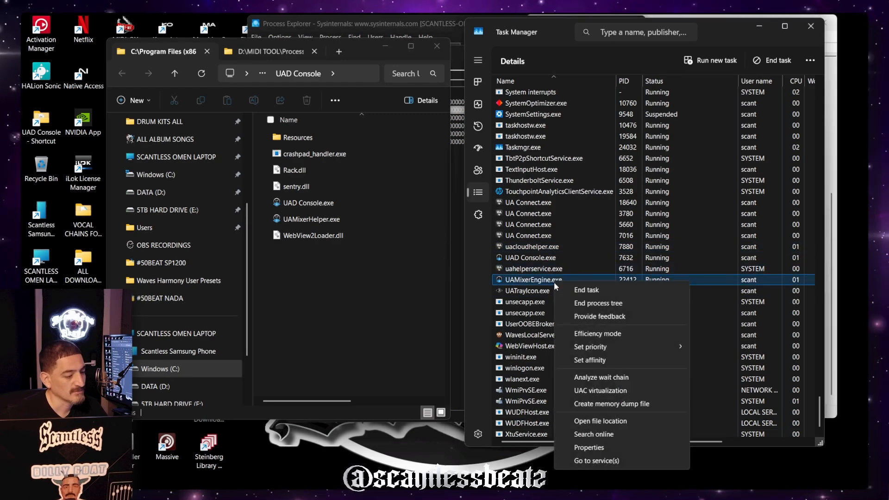
left_click(602, 421)
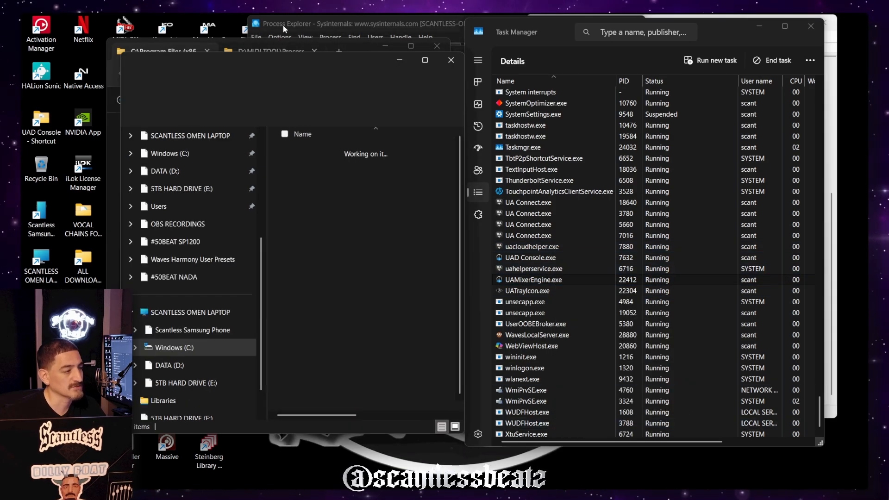
left_click(620, 66)
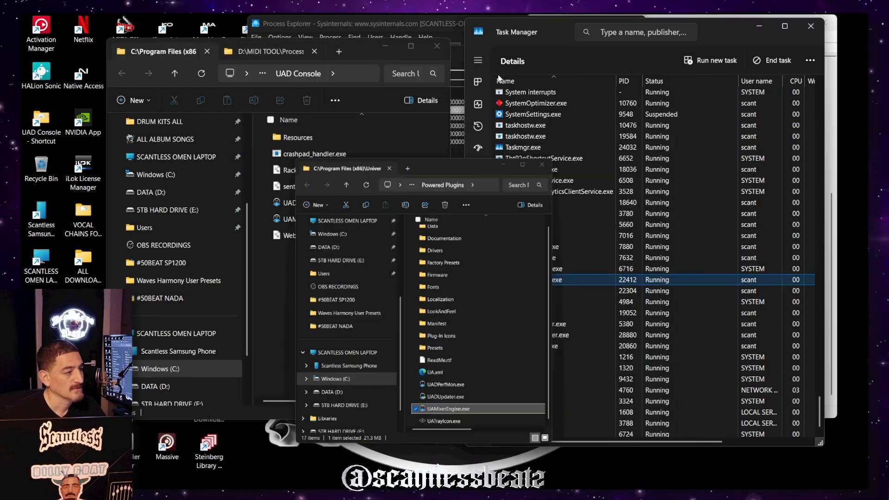
Bring the UAD Console folder window into clear view and delete UAMixerHelper.exe from it.
left_click_drag(364, 61, 577, 57)
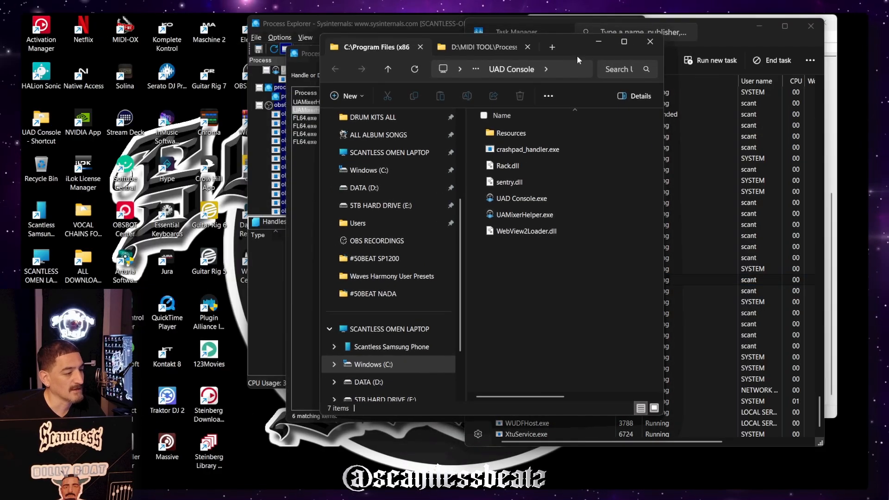
left_click(535, 216)
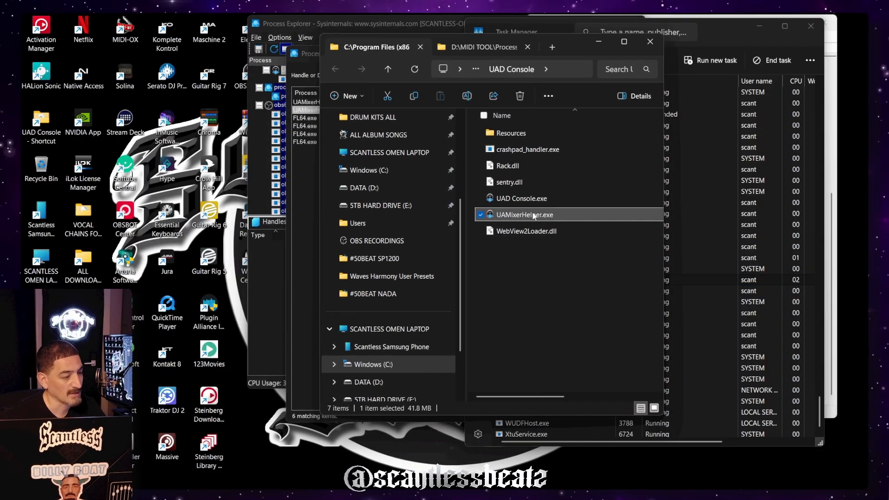
right_click(532, 213)
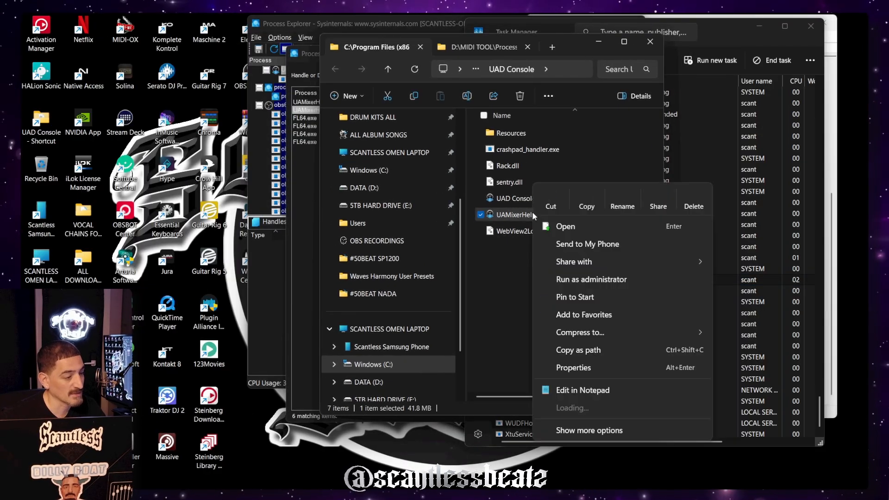
left_click(692, 198)
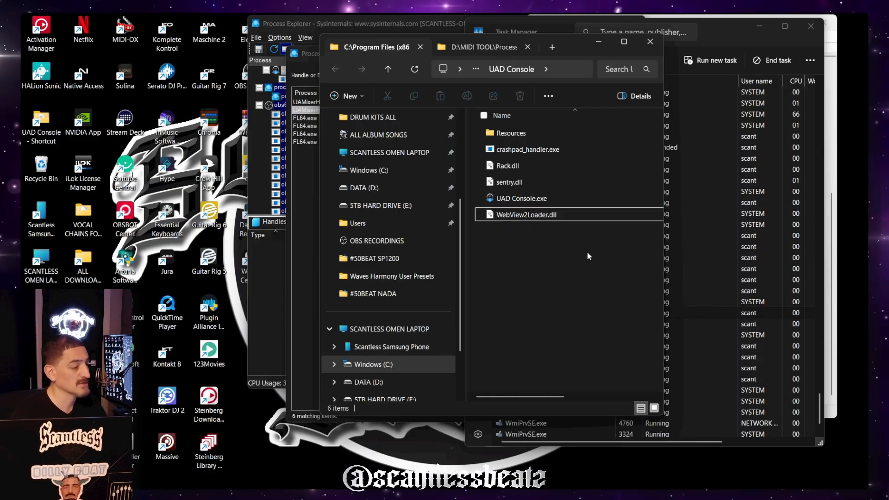
Check the Recycle Bin for the deleted UAMixerHelper.exe, minimize the UAD Console folder, and return to the Process Explorer search.
double_click(43, 168)
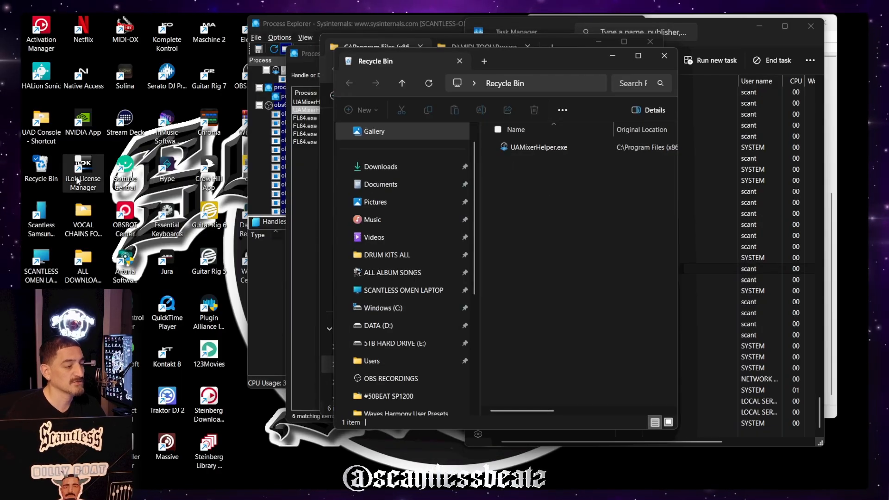
left_click_drag(562, 65, 525, 66)
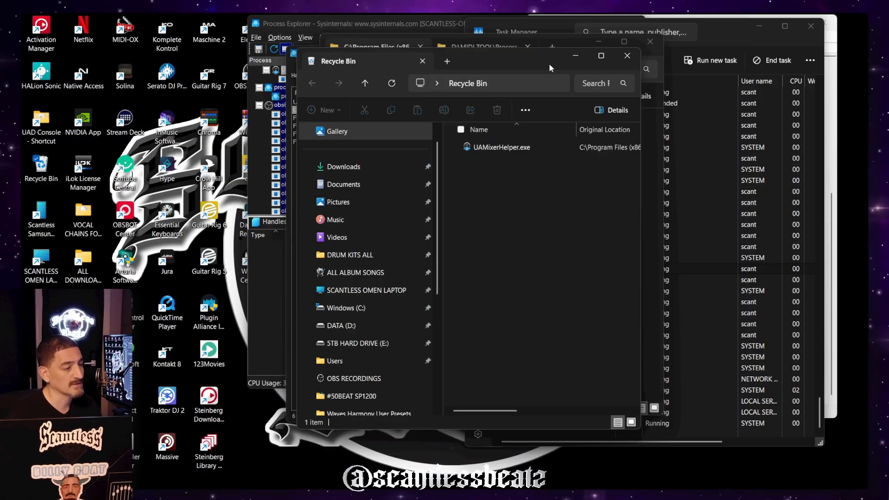
left_click(568, 54)
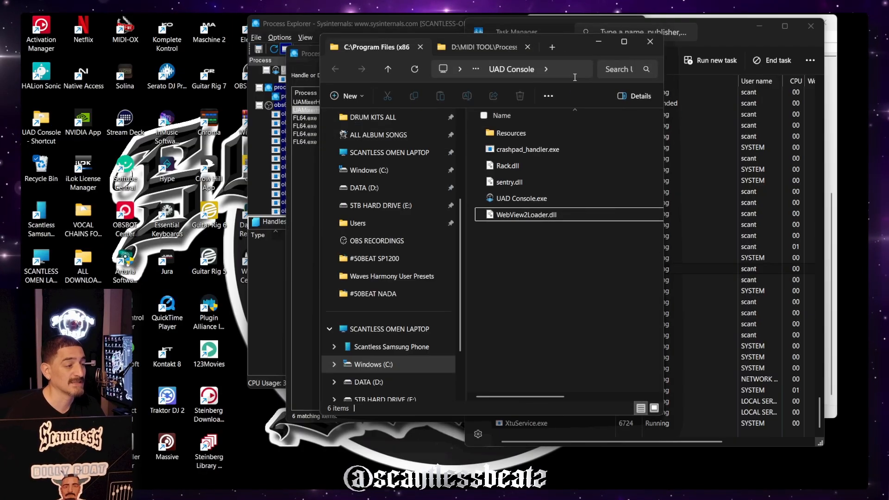
left_click(599, 41)
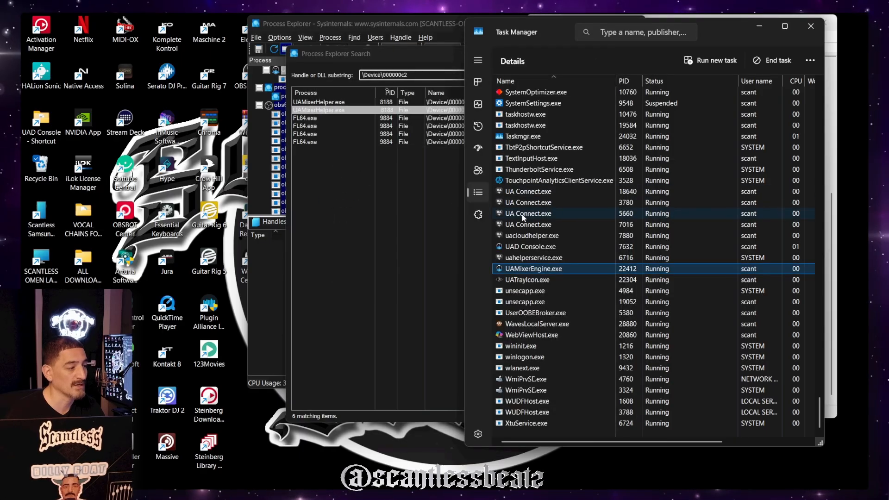
scroll(522, 218, "up", 1)
left_click(406, 58)
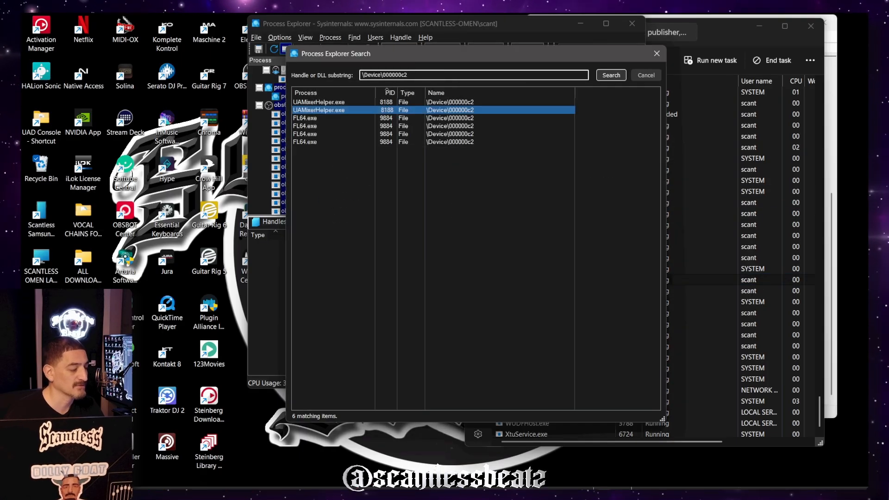
Switch to FL Studio's MIDI settings, select The Laboratory in the input list to review it, and close the settings.
left_click(611, 492)
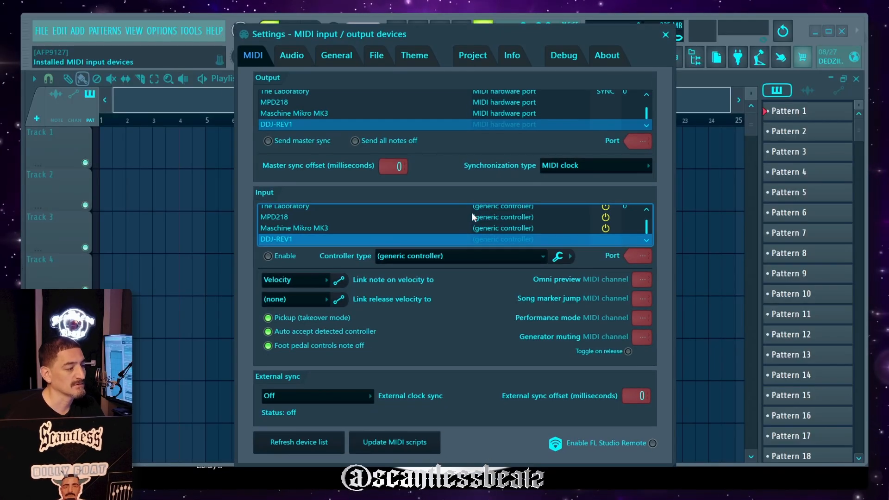
left_click(469, 216)
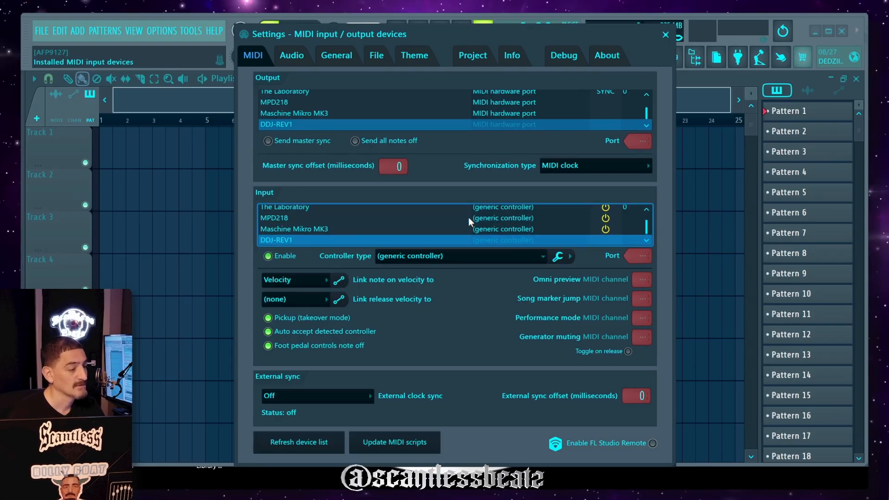
left_click(438, 213)
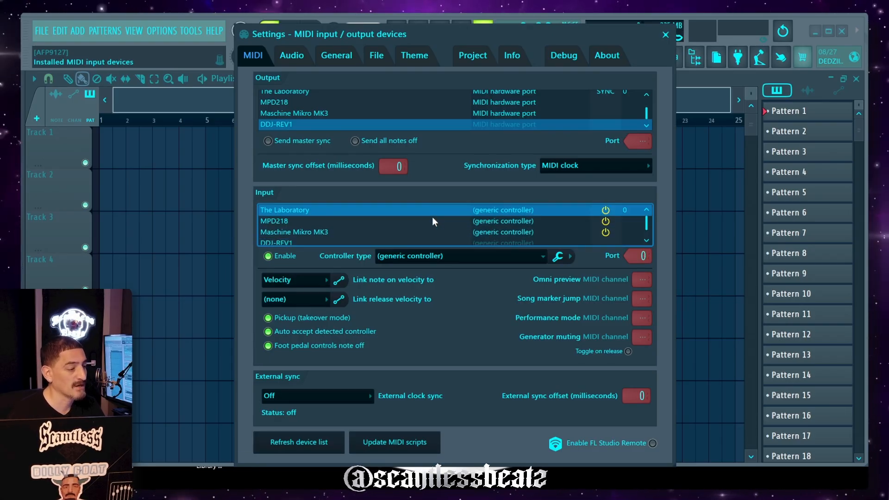
left_click(666, 35)
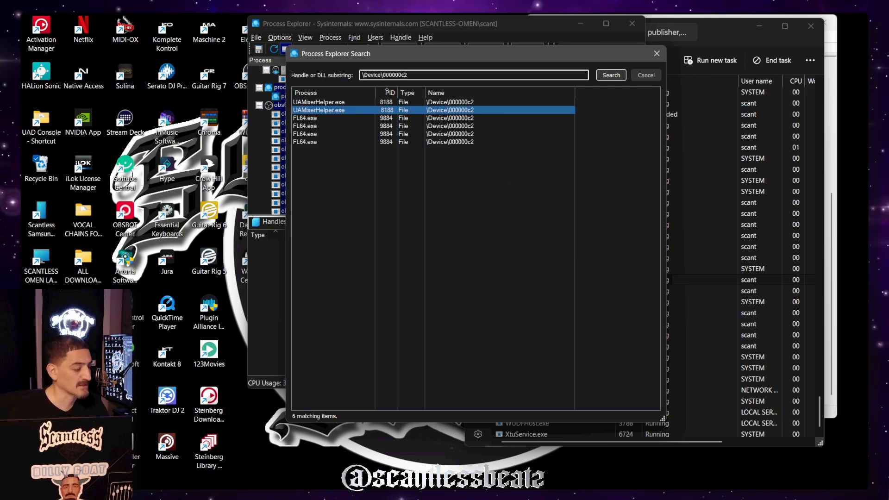
Reopen FL Studio's settings, look at the audio device page, and refresh the MIDI device list.
mouse_move(318, 480)
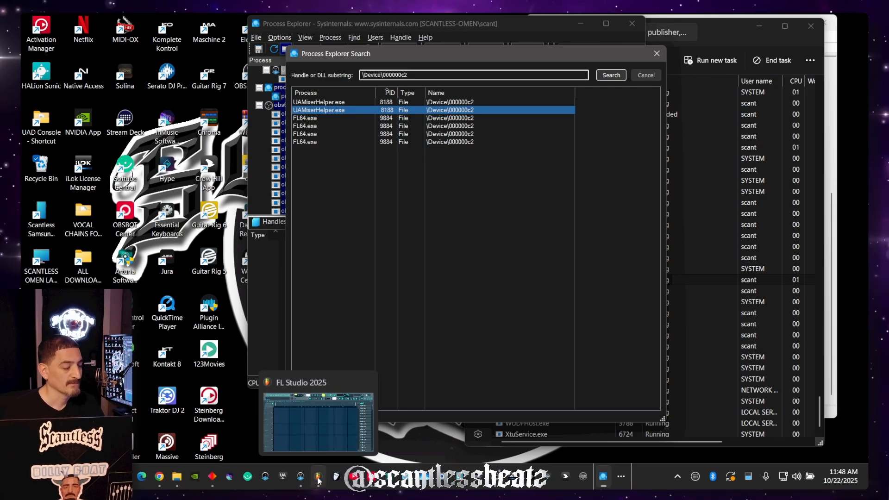
left_click(318, 479)
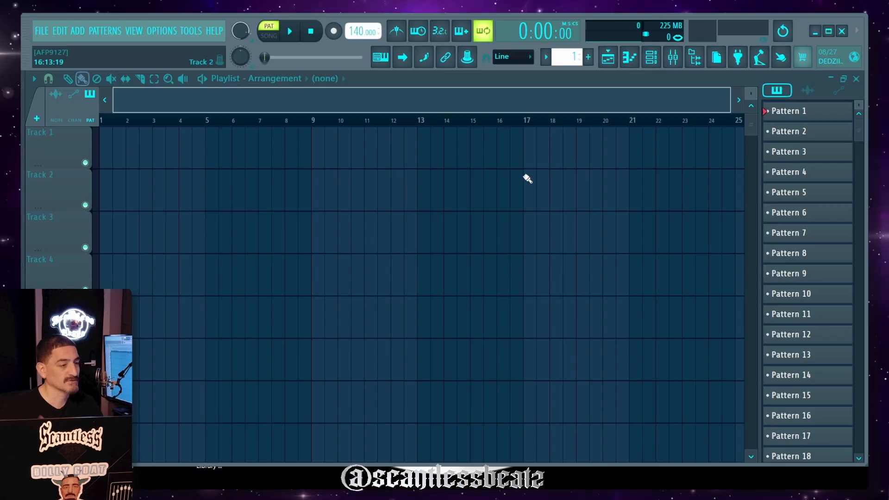
left_click(167, 31)
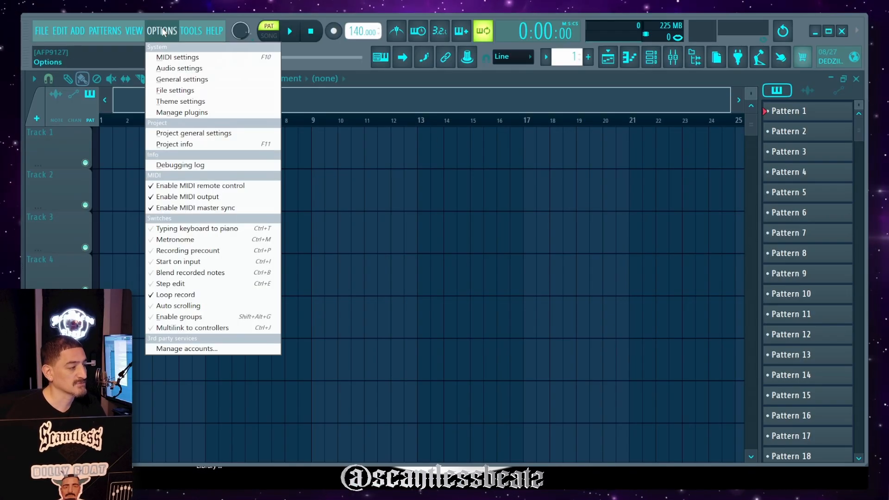
left_click(186, 69)
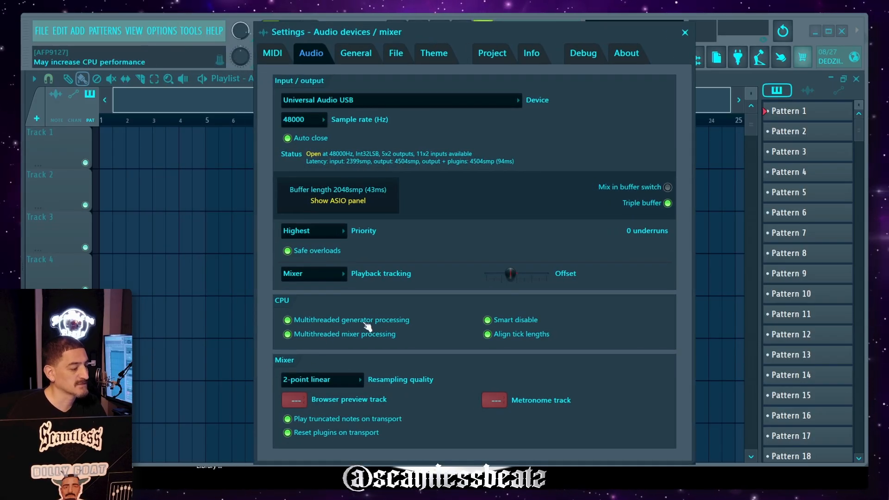
left_click(273, 54)
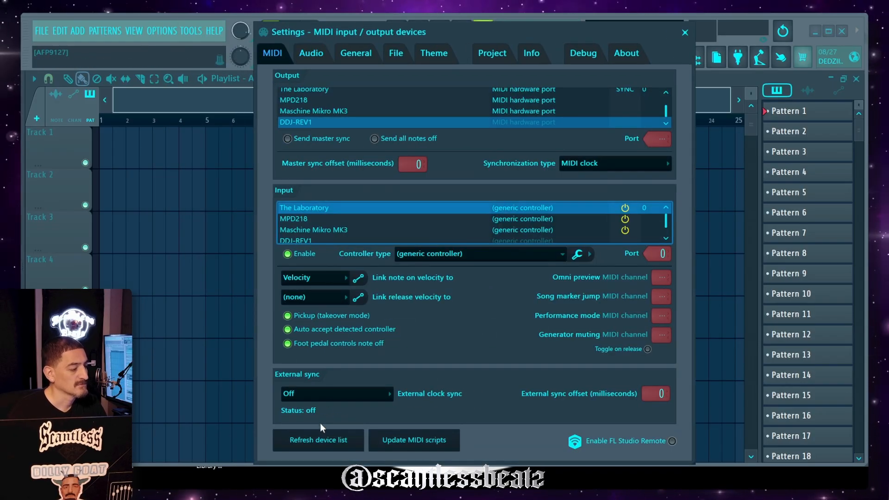
left_click(338, 443)
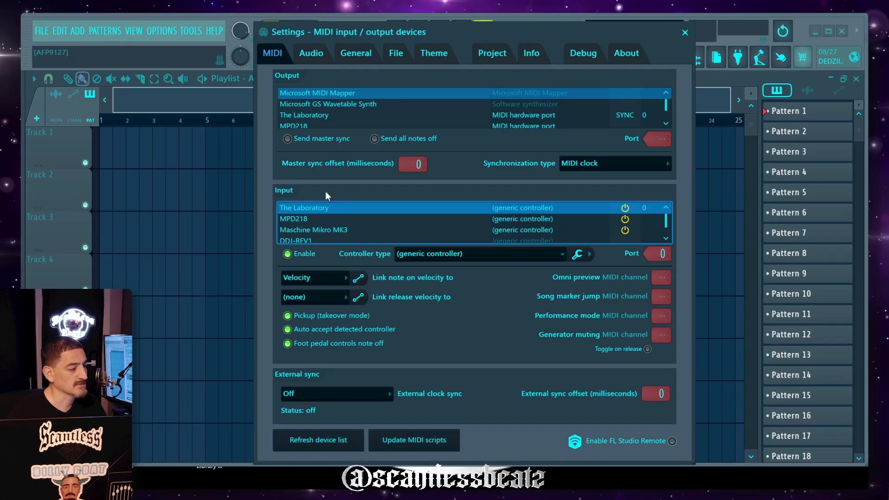
Look through the MIDI inputs, refresh the device list again, select MPD218, and close the settings.
left_click(329, 219)
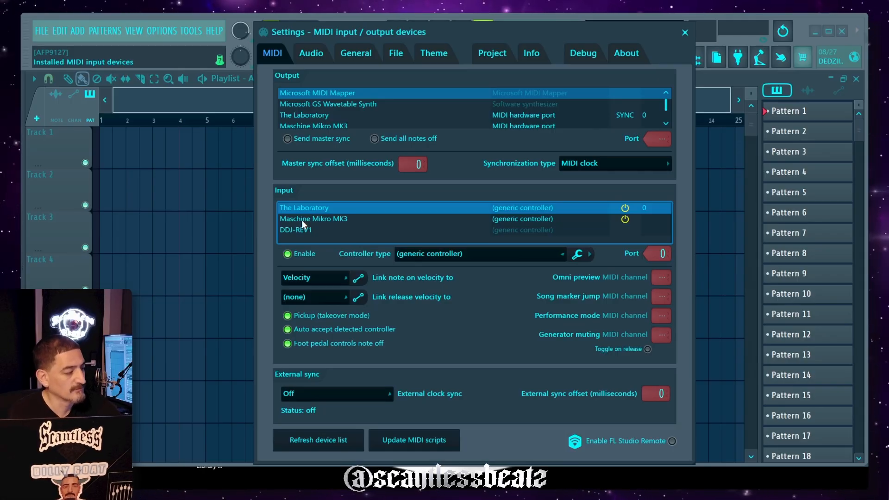
left_click(323, 219)
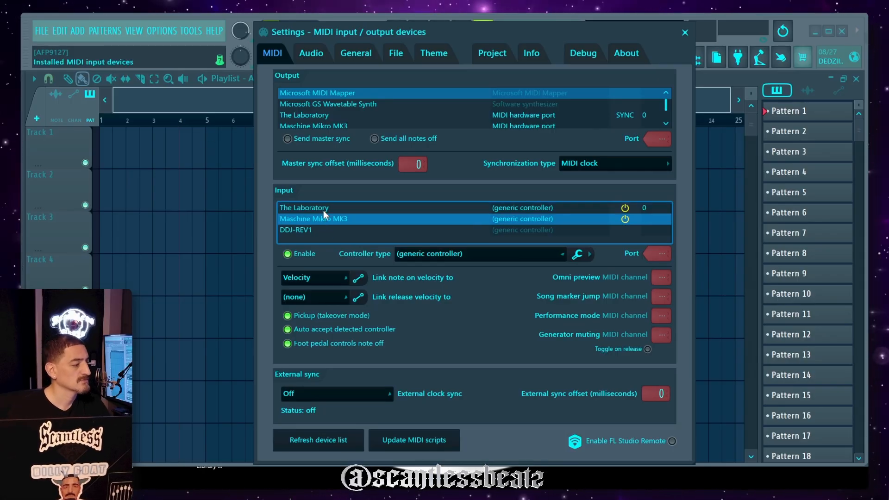
left_click(324, 208)
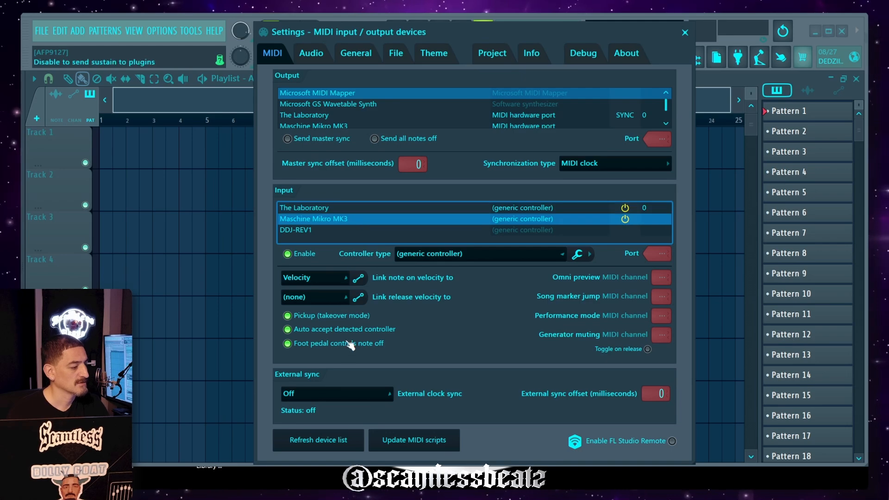
left_click(300, 440)
left_click(323, 240)
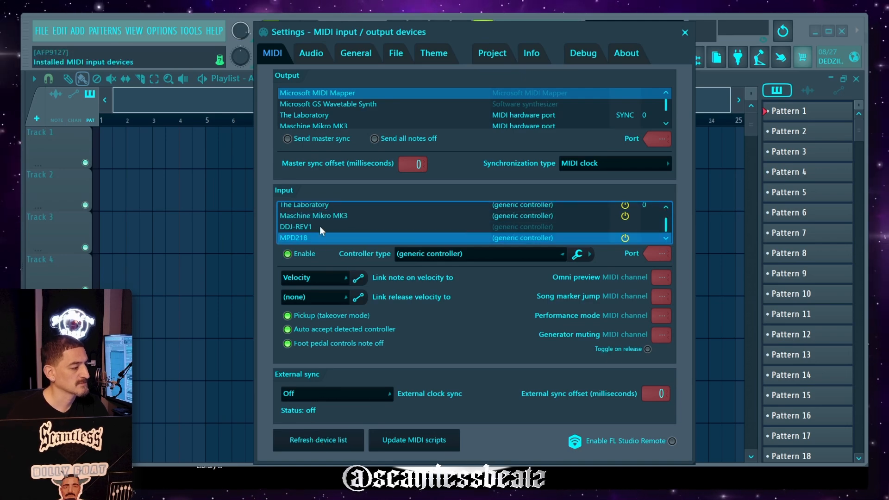
left_click(691, 32)
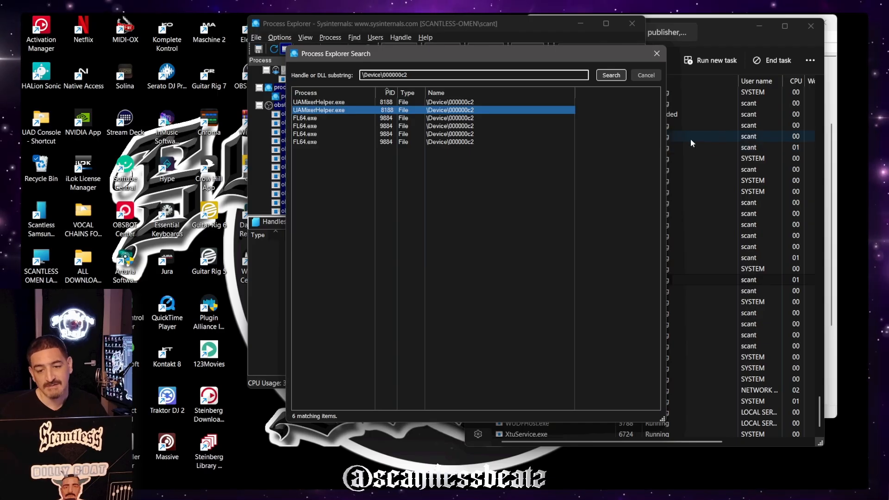
Move the Process Explorer search window clear of Task Manager and bring Task Manager's process details to the front.
left_click_drag(562, 49, 360, 101)
left_click(720, 37)
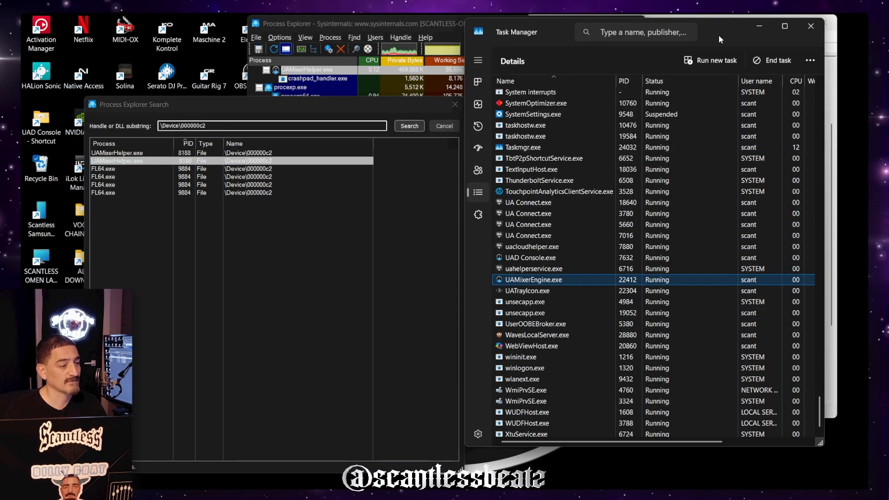